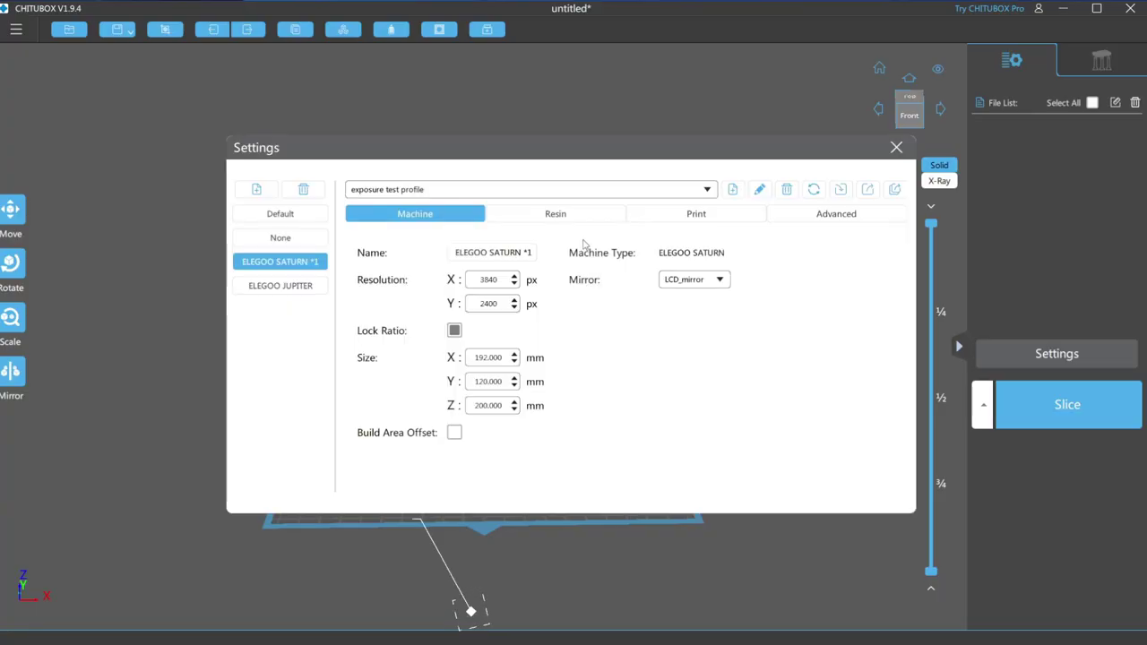
Review the exposure test profile's machine, resin, print and advanced settings for the ELEGOO SATURN *1 printer.
left_click_drag(488, 160, 391, 101)
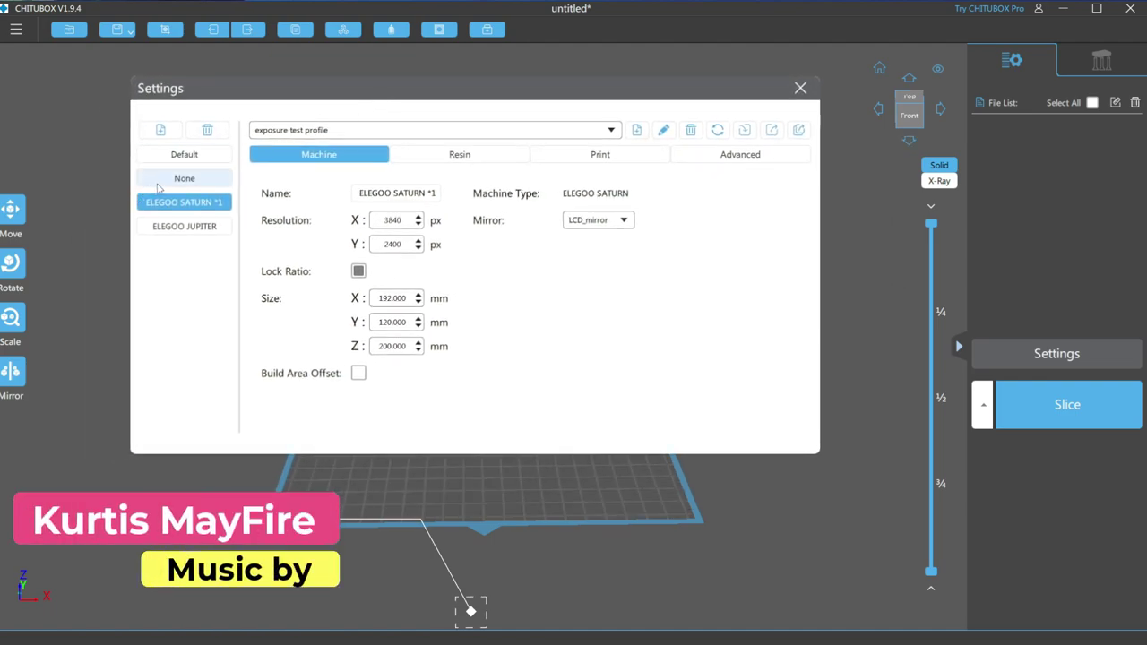
left_click(468, 158)
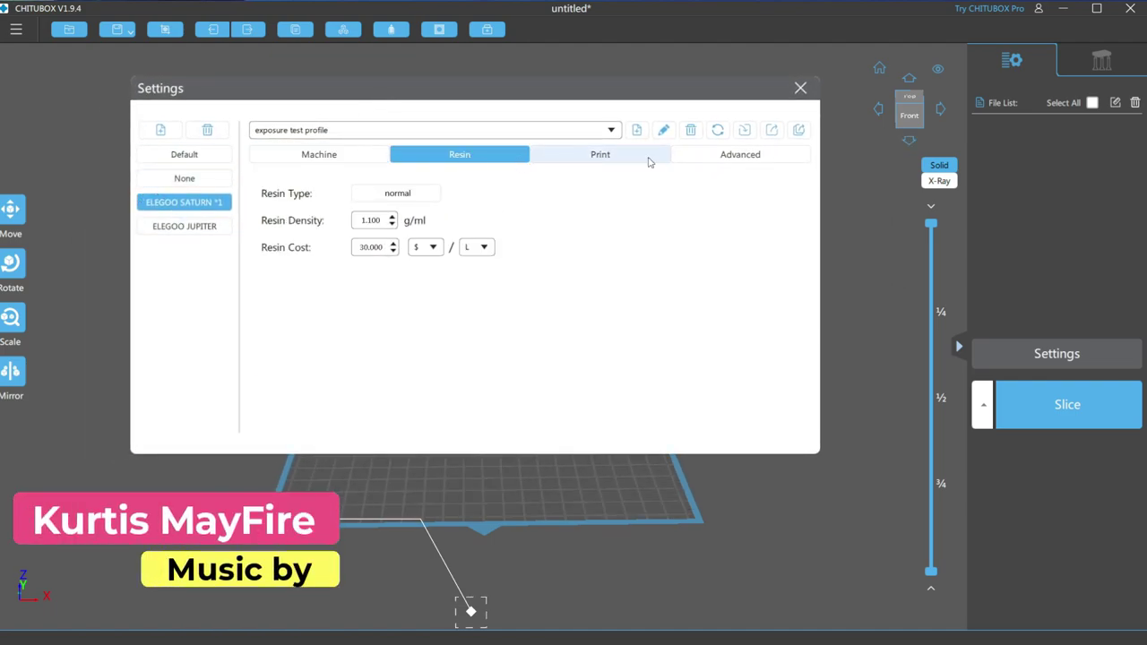
left_click(646, 158)
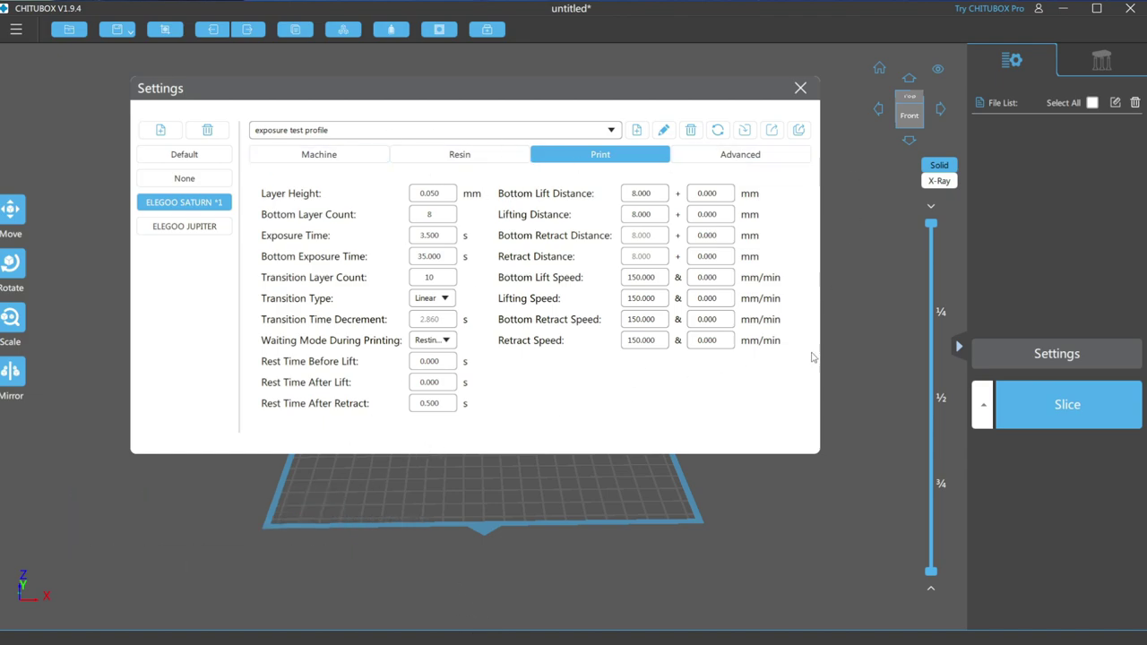
left_click(325, 155)
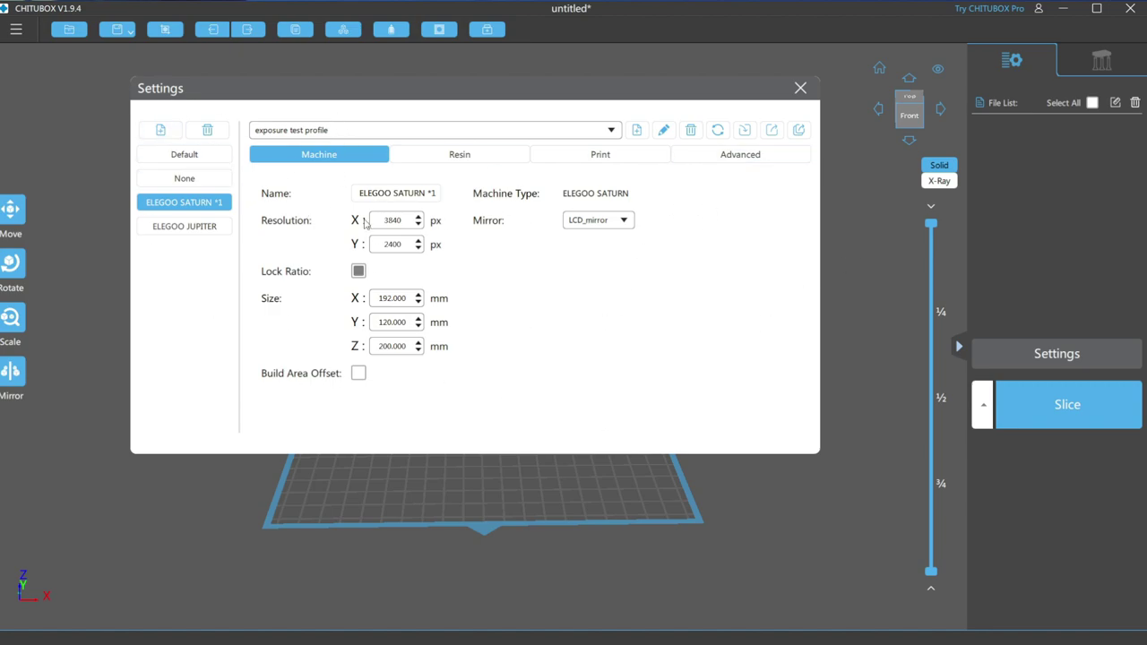
key("ctrl+Tab")
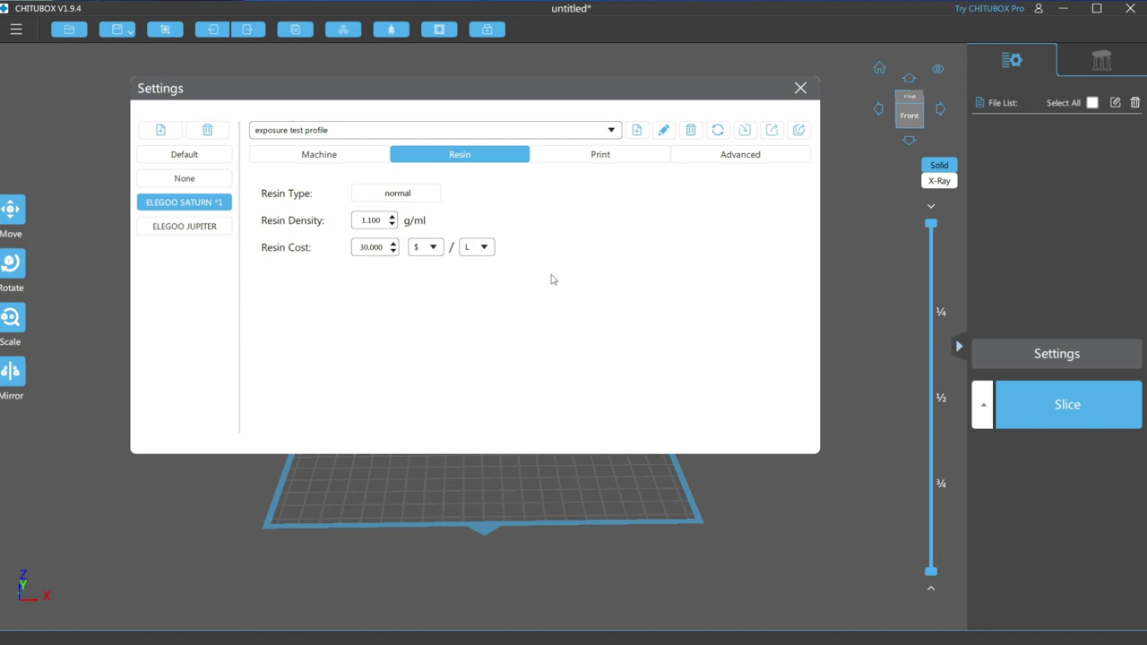
left_click(601, 155)
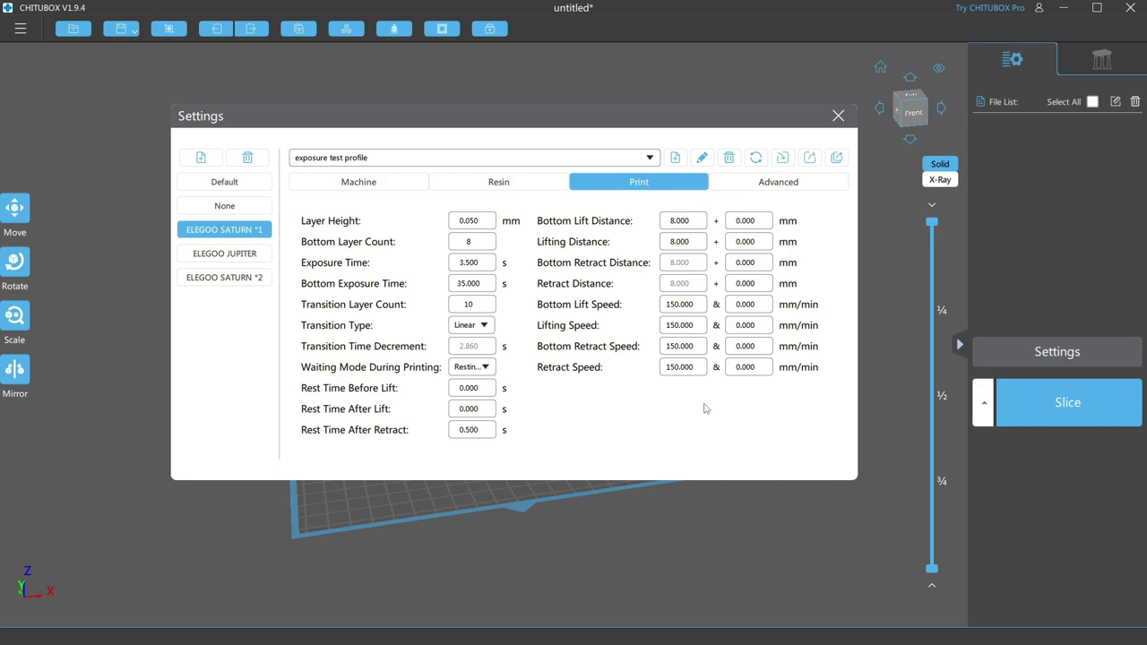
left_click(769, 184)
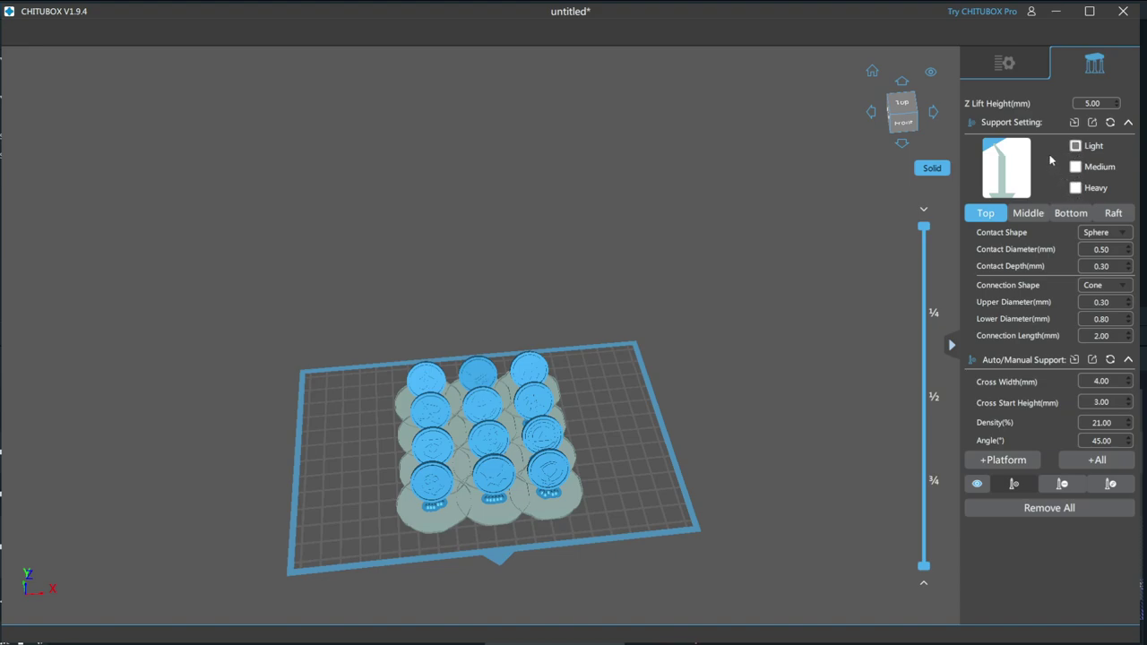
Compare the top contact settings of the Medium, Heavy and Light support presets.
left_click(1077, 168)
left_click(1076, 188)
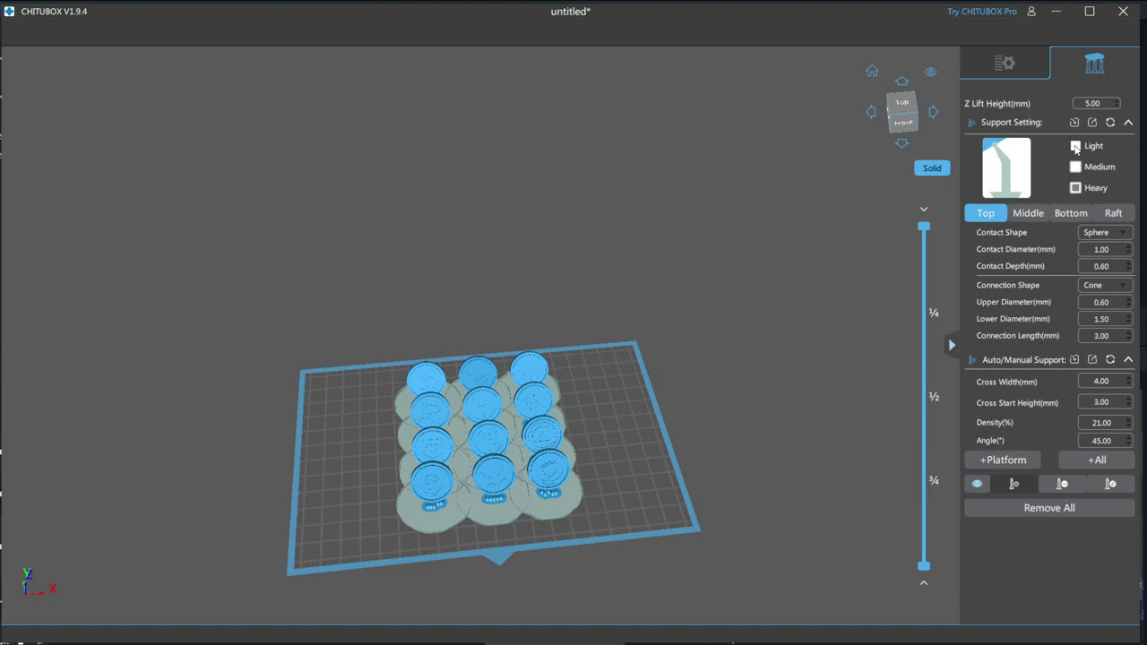
left_click(1076, 145)
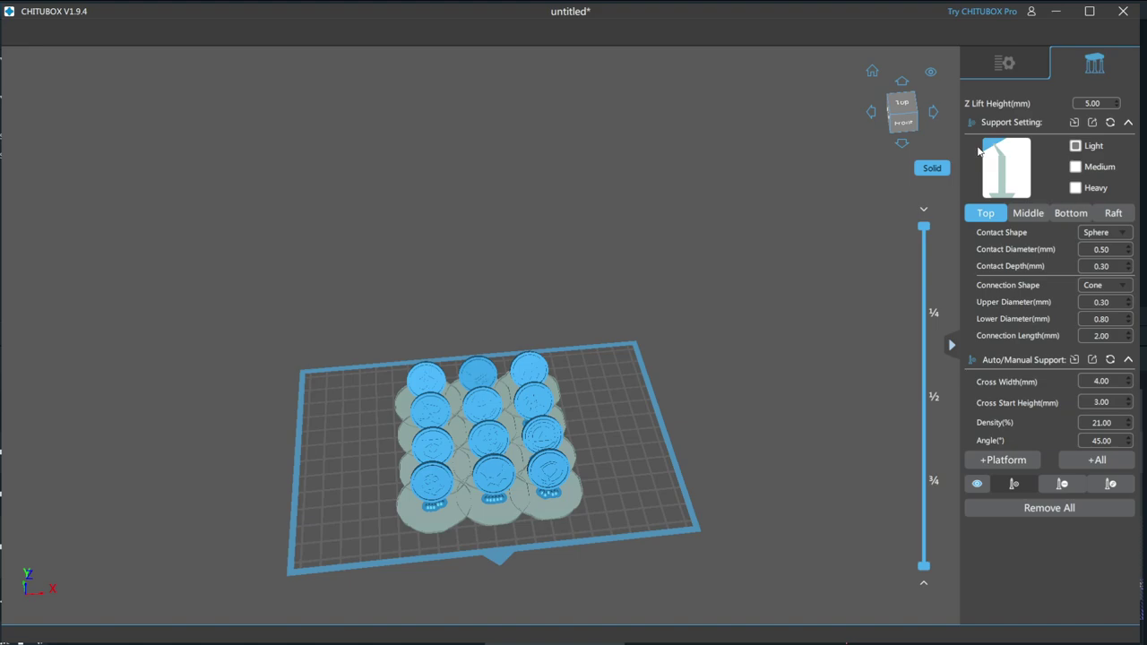
Examine the Light support preset's top, middle, bottom and raft parameters.
left_click(1024, 212)
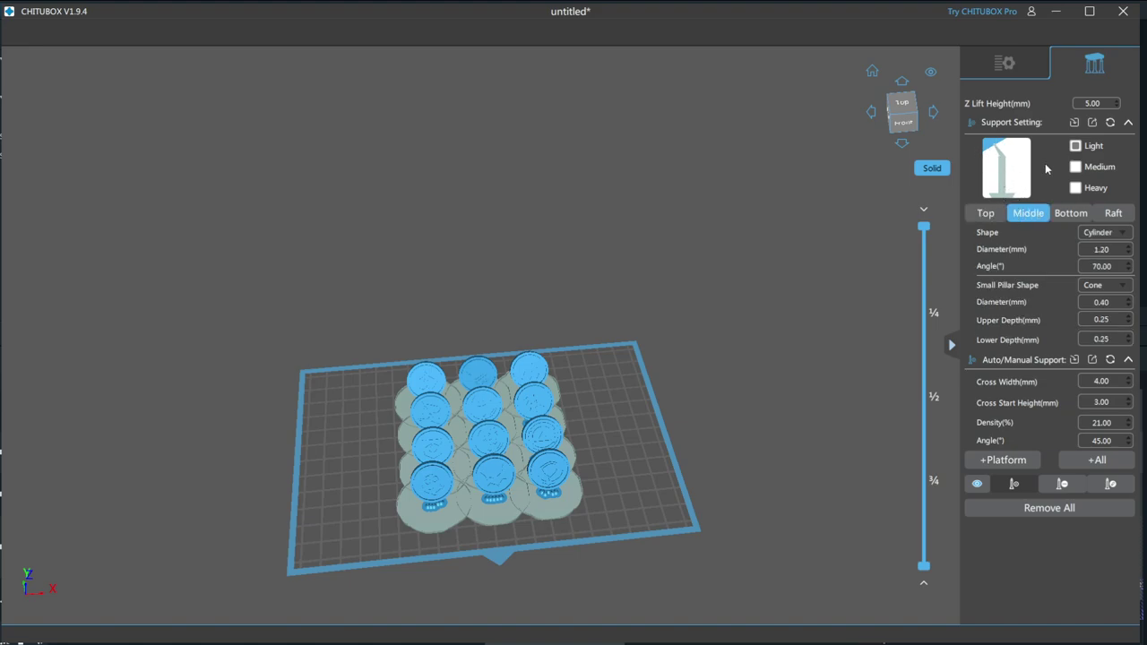
left_click(1066, 215)
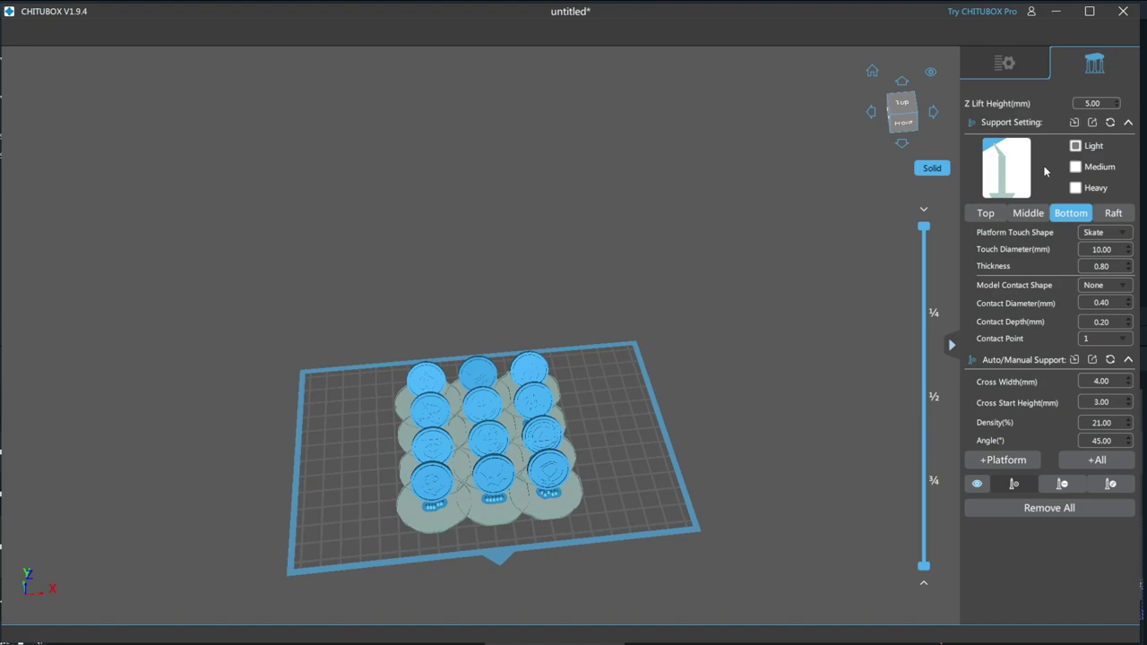
left_click(1031, 214)
left_click(990, 214)
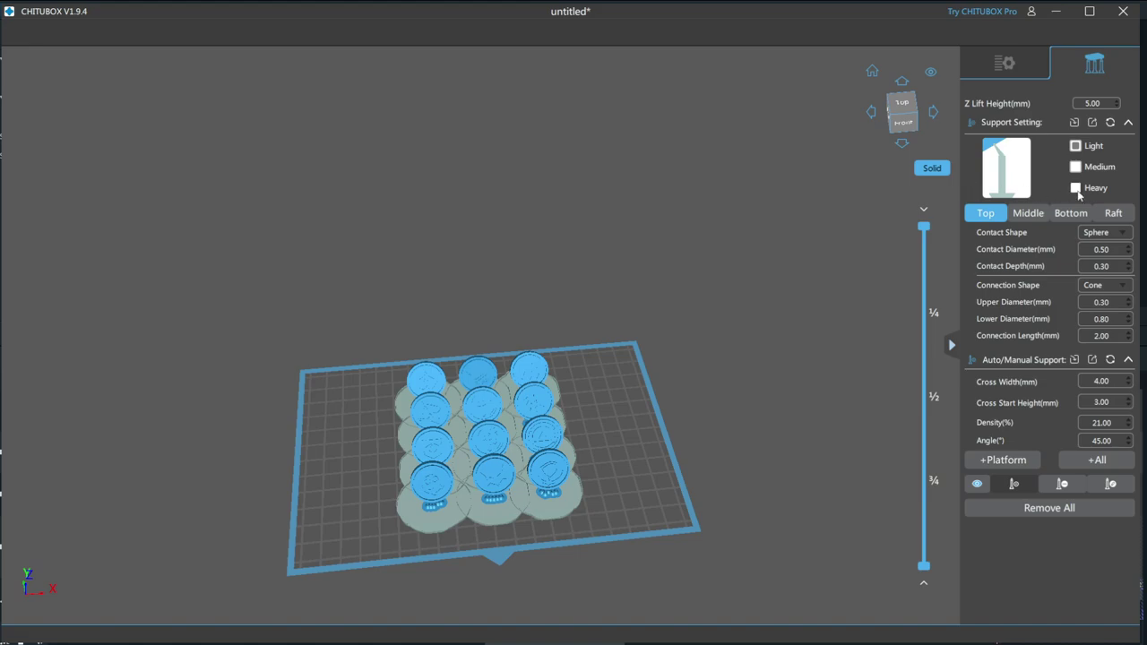
left_click(1117, 213)
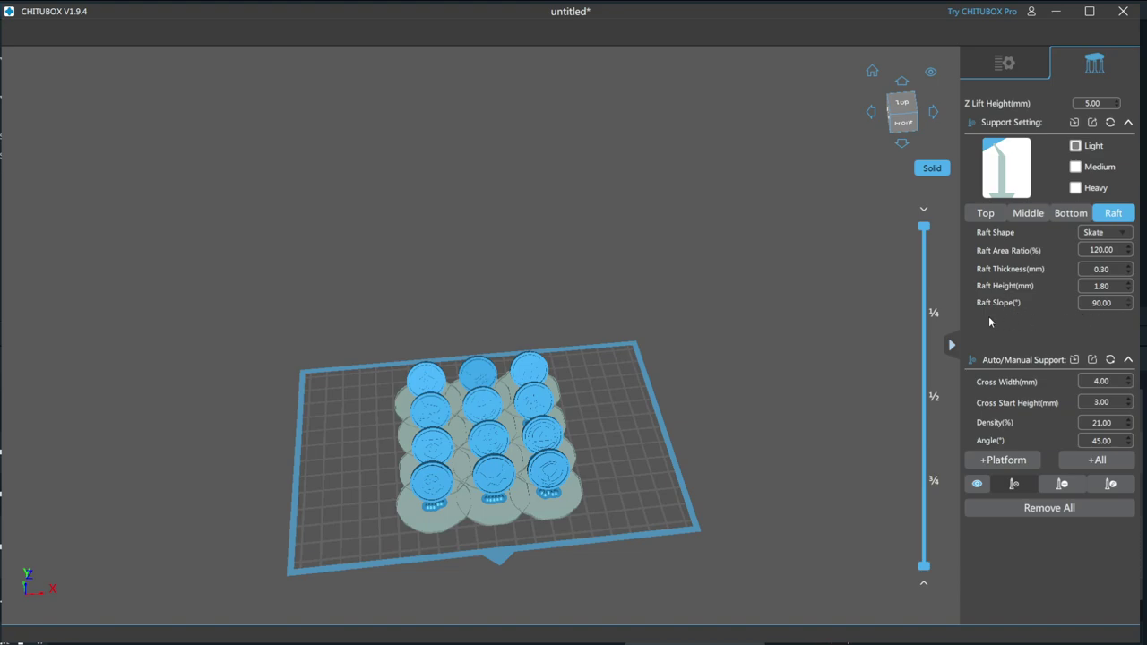
left_click(984, 215)
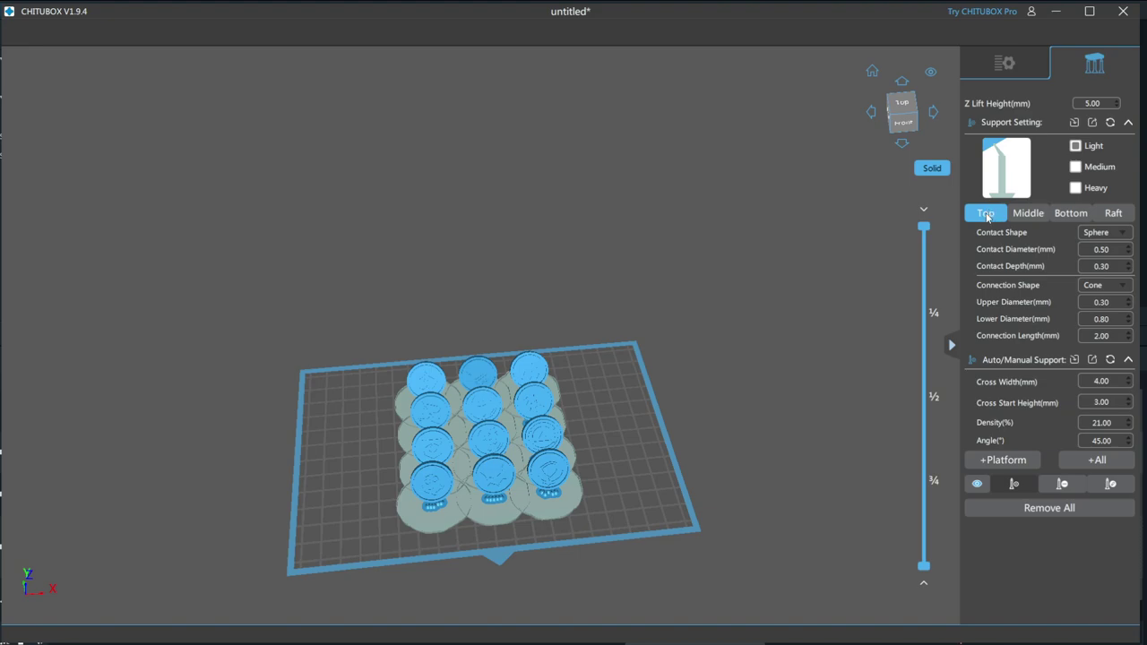
left_click(1026, 216)
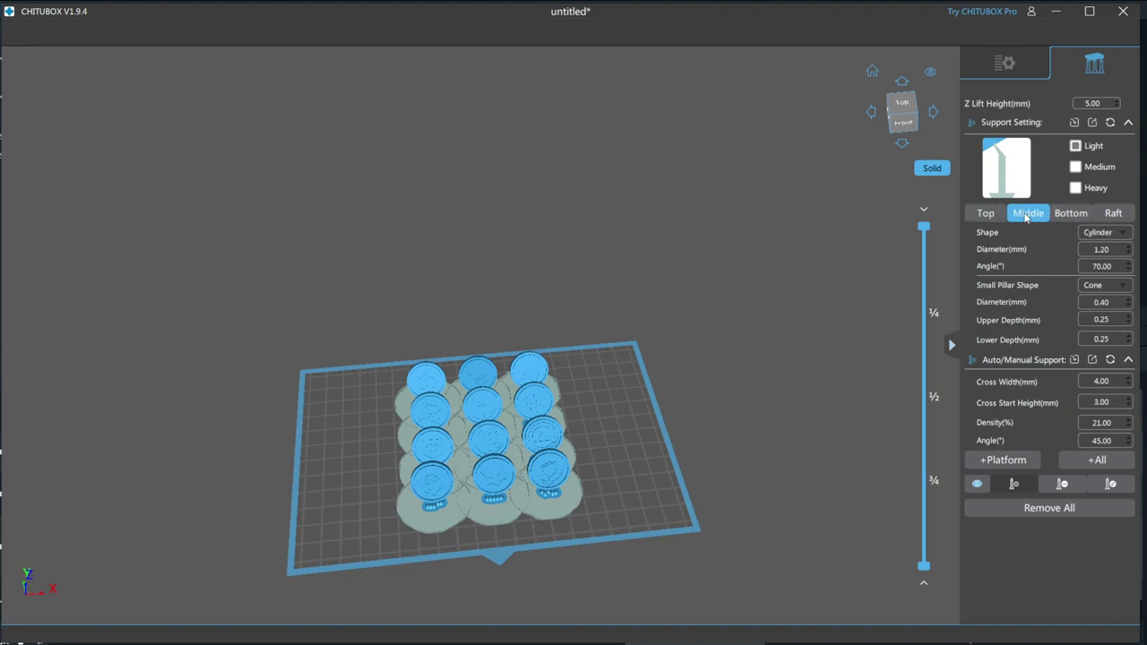
left_click(1071, 214)
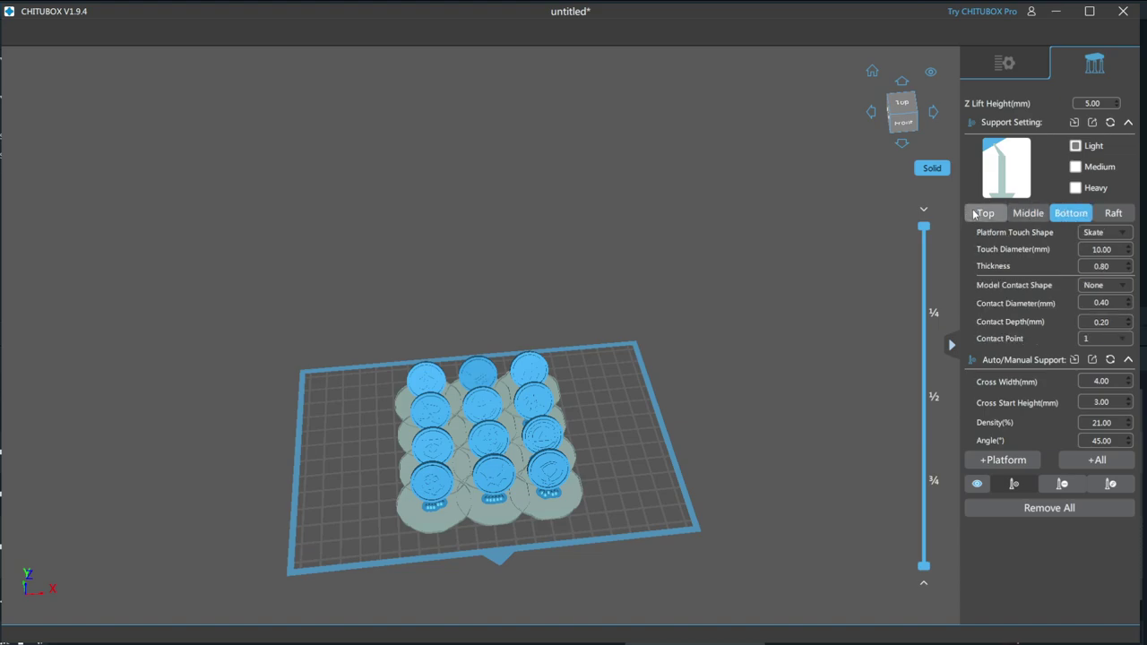
Switch to the Medium support preset and review its top, middle and bottom parameters.
left_click(1077, 168)
left_click(986, 213)
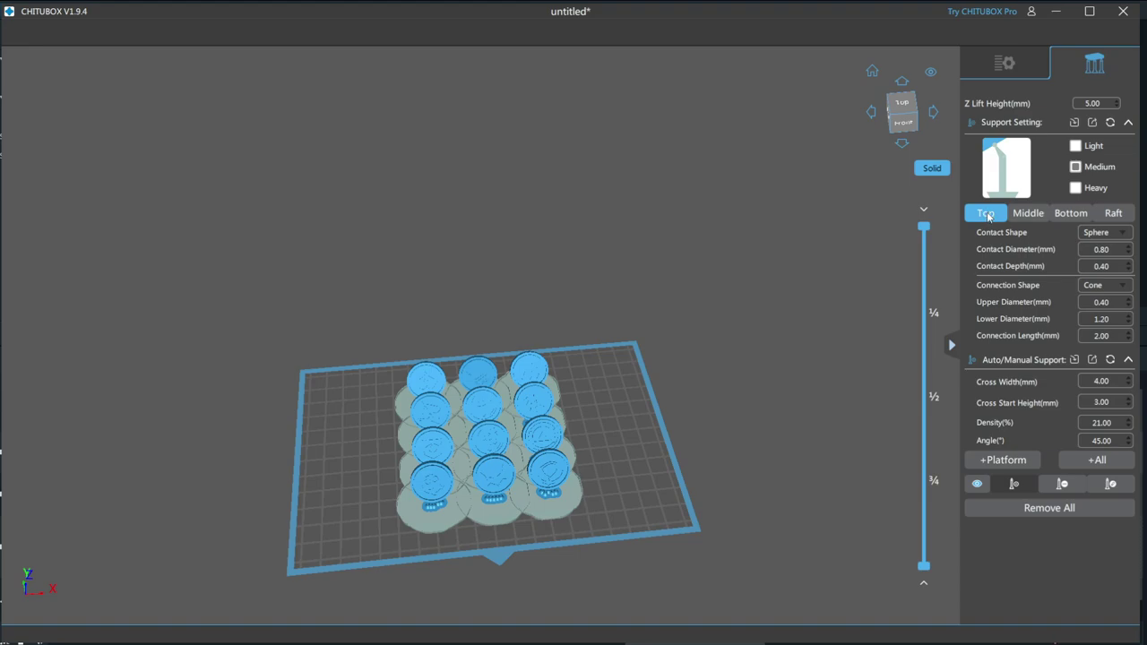
left_click(1035, 216)
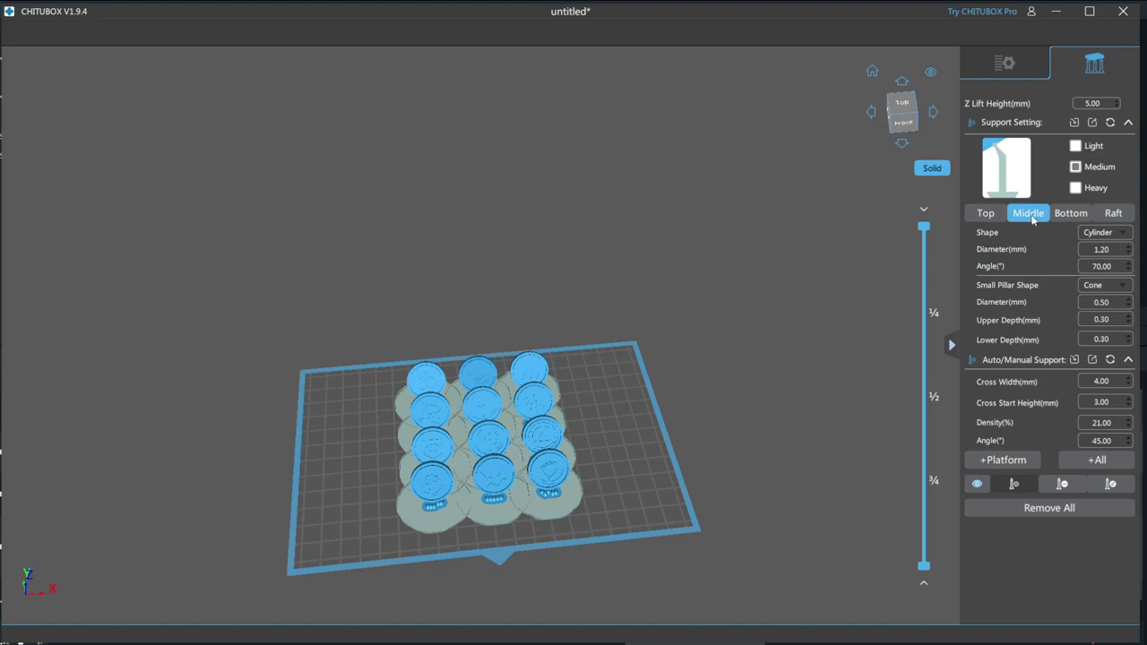
left_click(1062, 216)
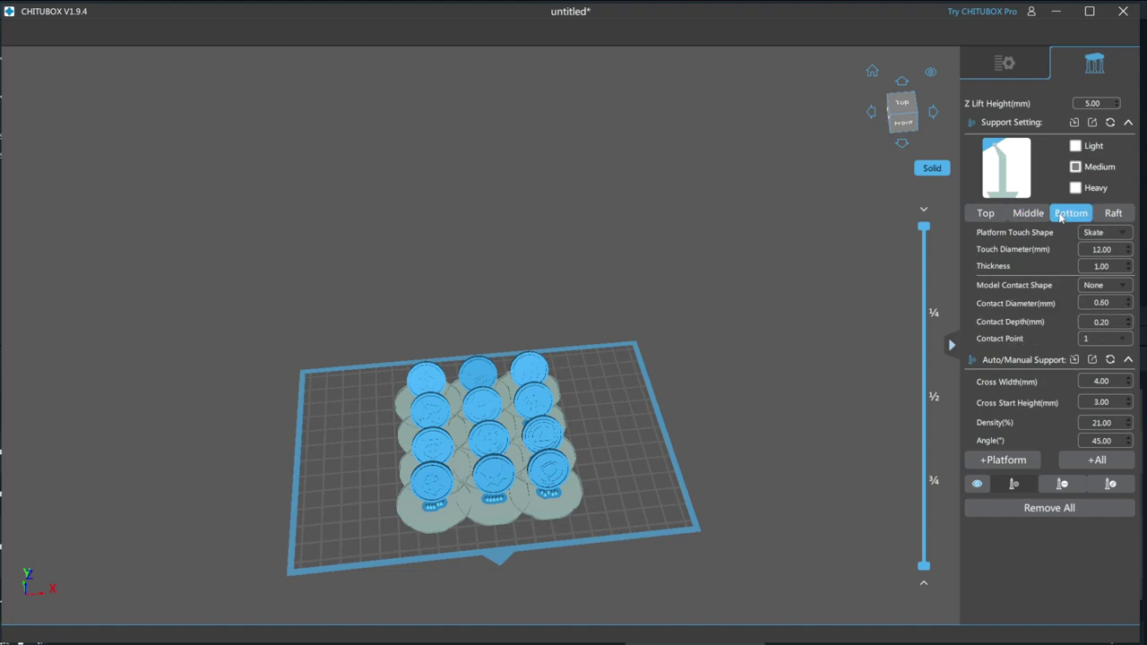
Switch to the Heavy support preset and review its top, middle and bottom parameters.
left_click(1075, 188)
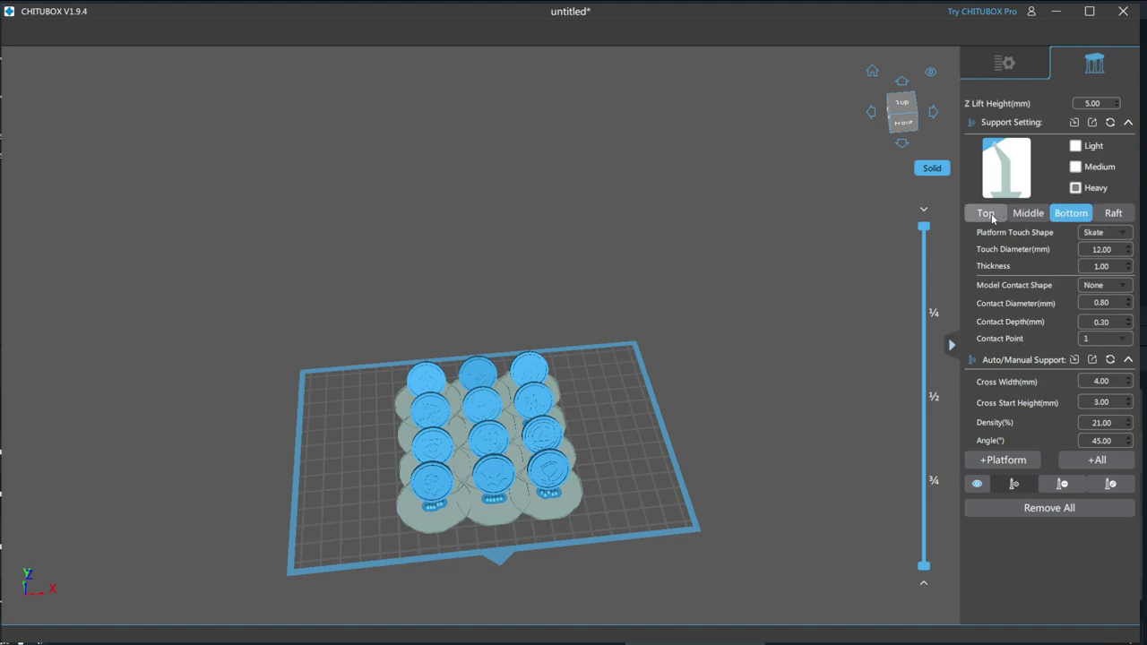
left_click(993, 216)
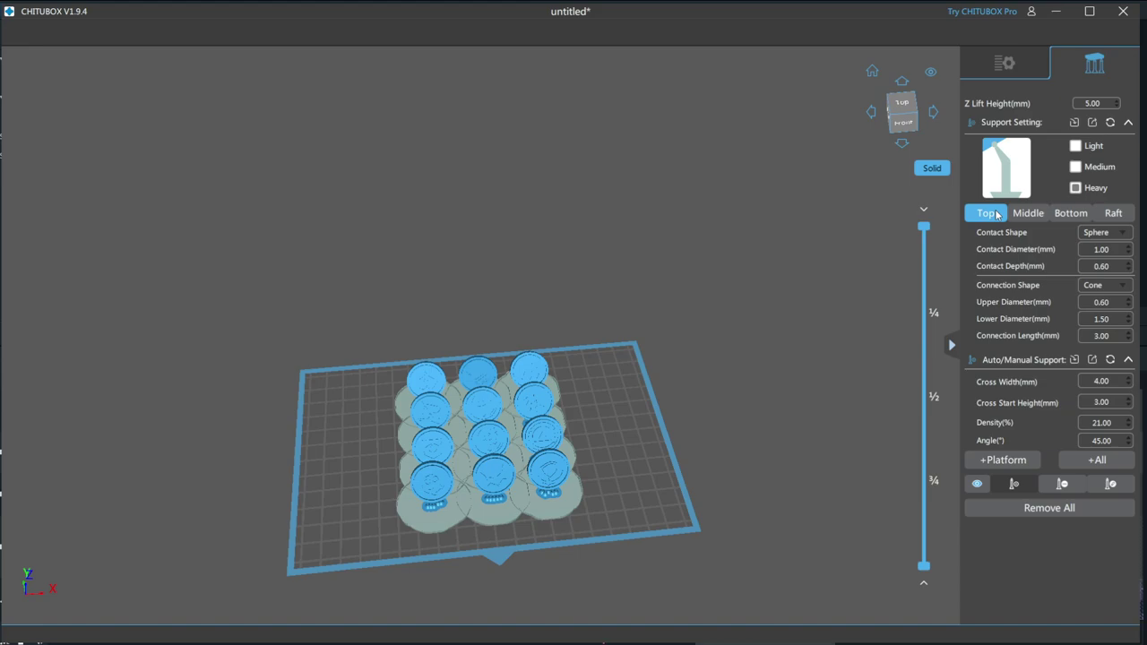
left_click(1032, 216)
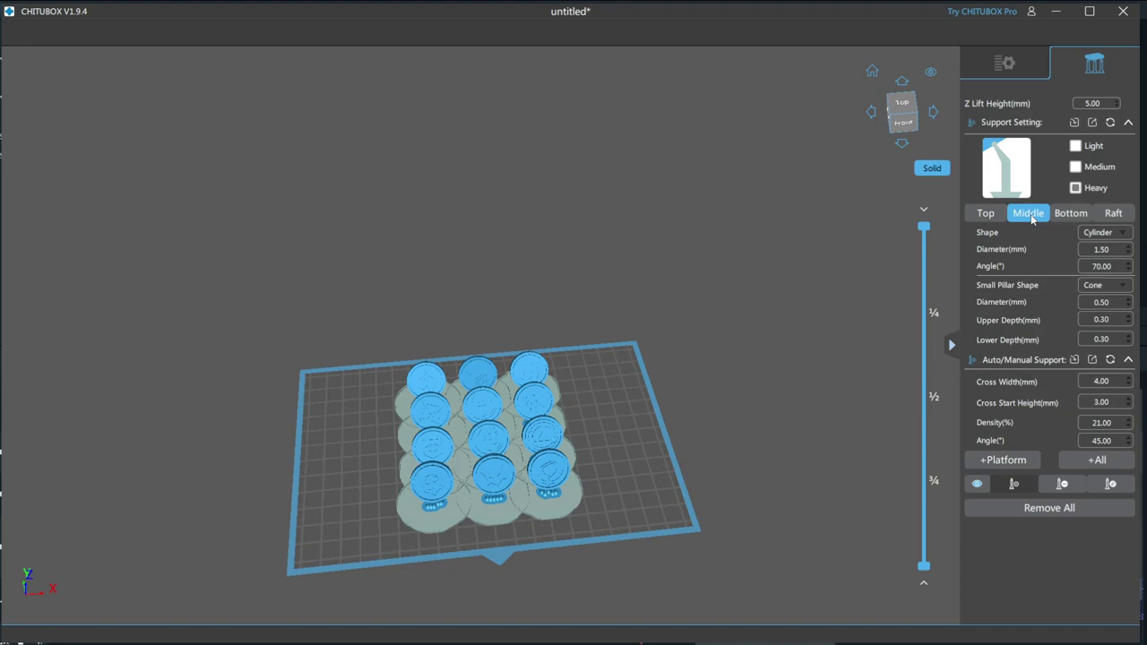
left_click(1066, 213)
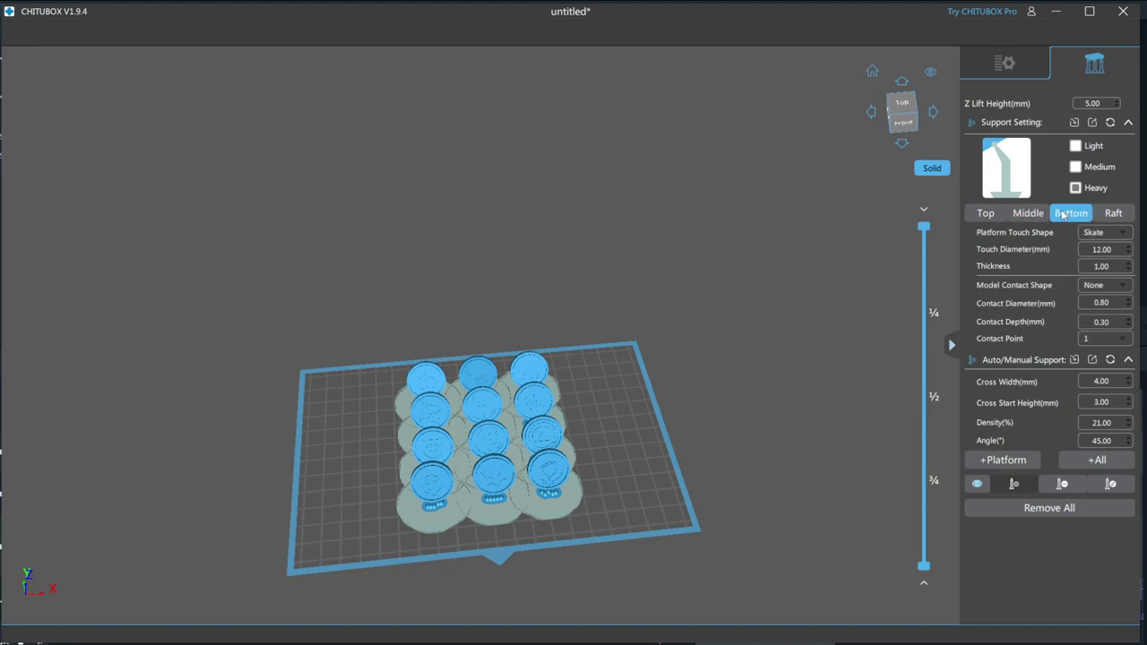
Return to the Light support preset and review its top, middle and bottom parameters and the automatic support density description.
left_click(1077, 147)
left_click(988, 213)
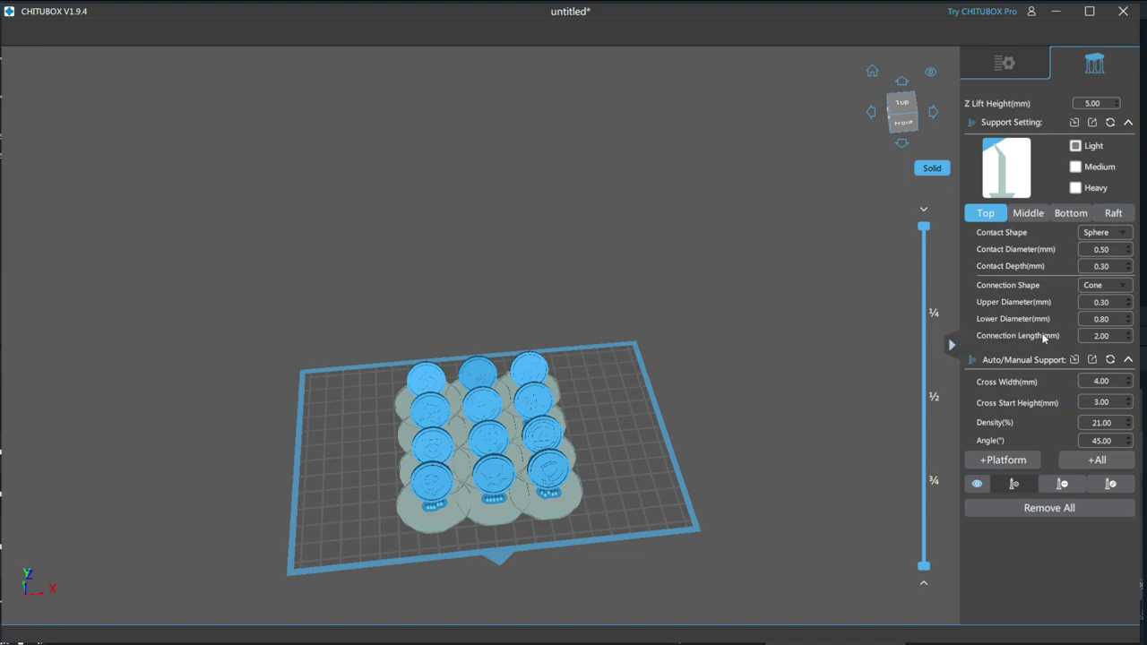
left_click(1035, 214)
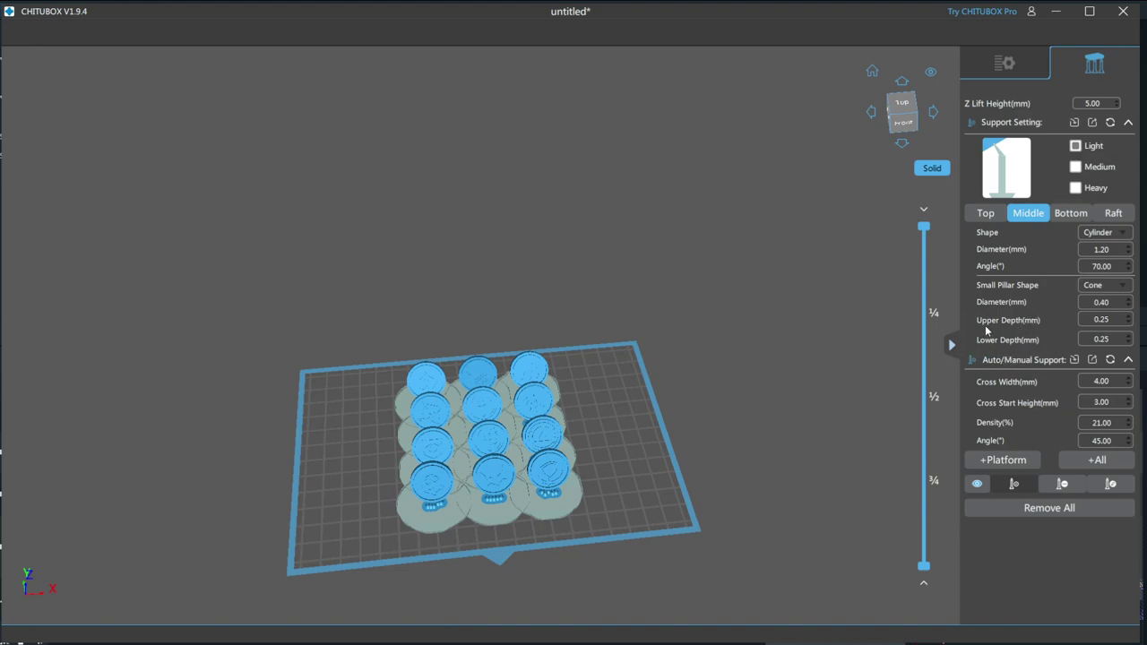
left_click(1082, 217)
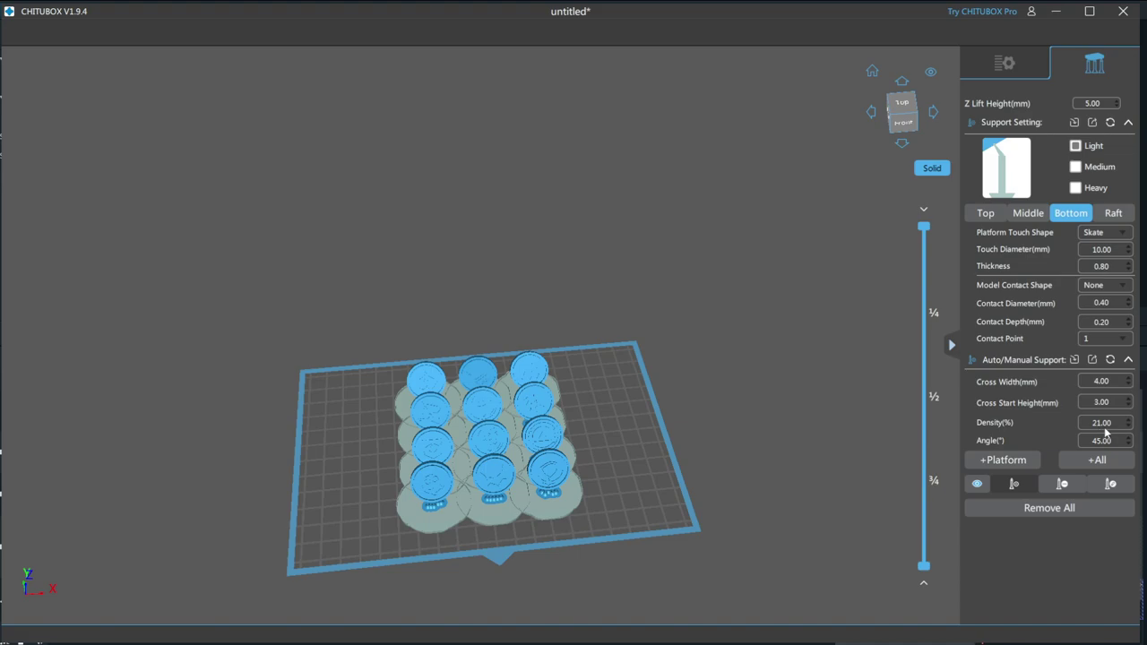
mouse_move(1093, 431)
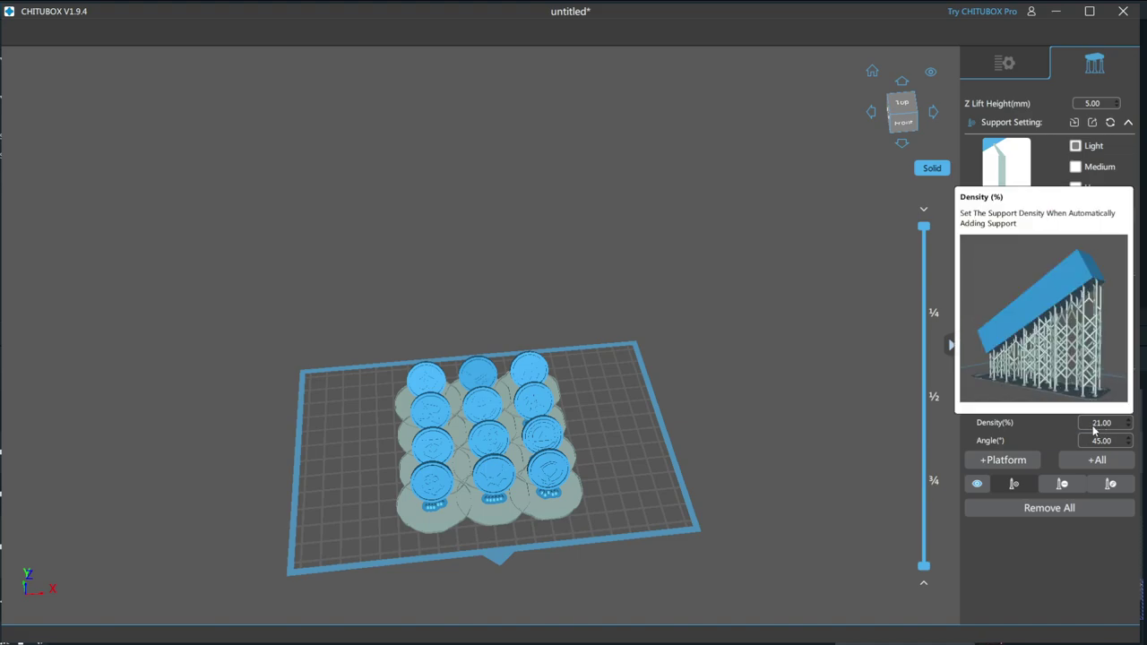